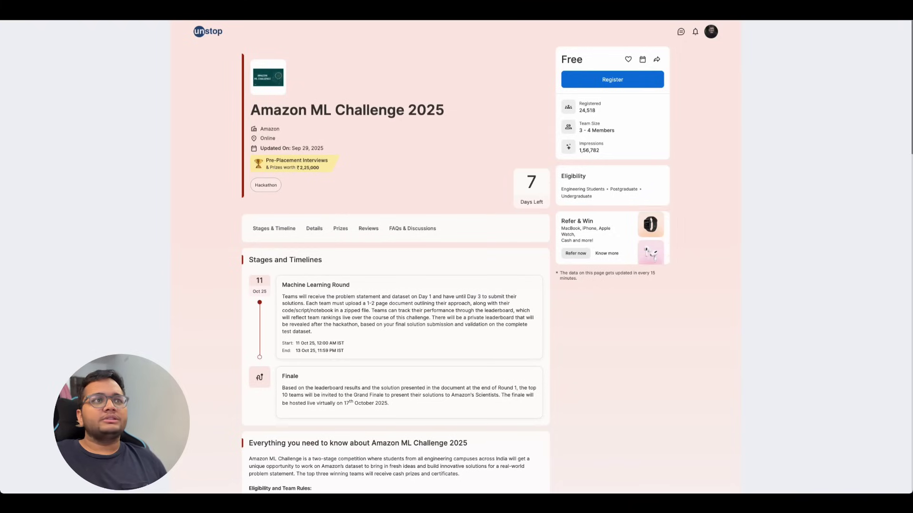
Read the challenge title and Machine Learning Round heading, noting the 1-2 page document requirement.
{"action": "left_click_drag", "start_coordinate": [250, 111], "coordinate": [448, 112]}
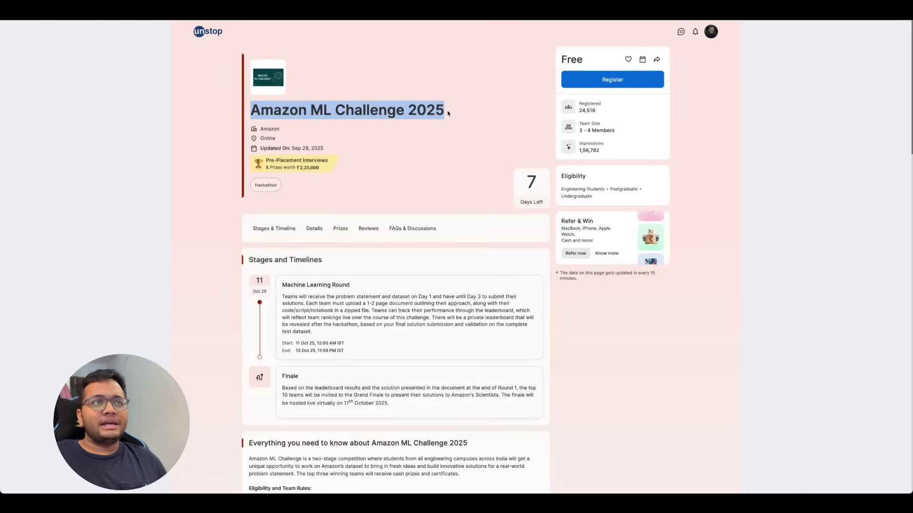
{"action": "scroll", "coordinate": [336, 228], "scroll_direction": "down", "scroll_amount": 1}
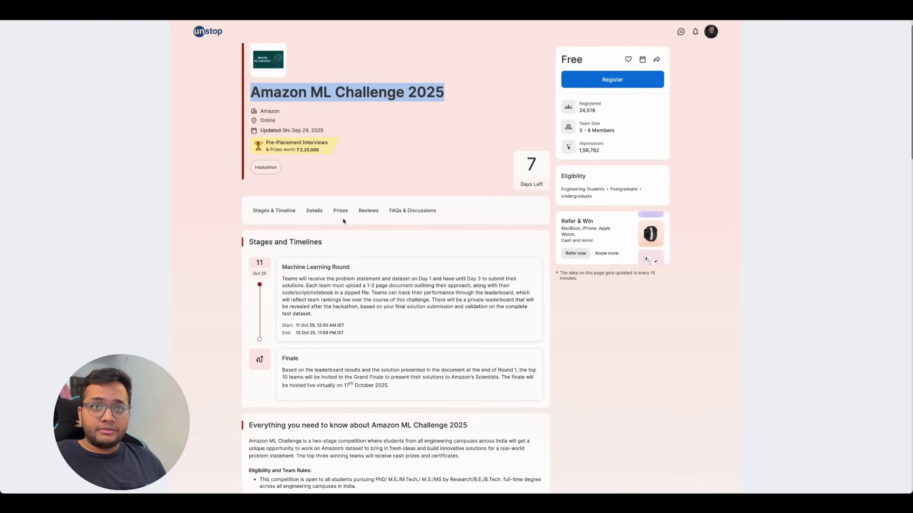
{"action": "scroll", "coordinate": [342, 223], "scroll_direction": "down", "scroll_amount": 3}
{"action": "scroll", "coordinate": [368, 243], "scroll_direction": "down", "scroll_amount": 2}
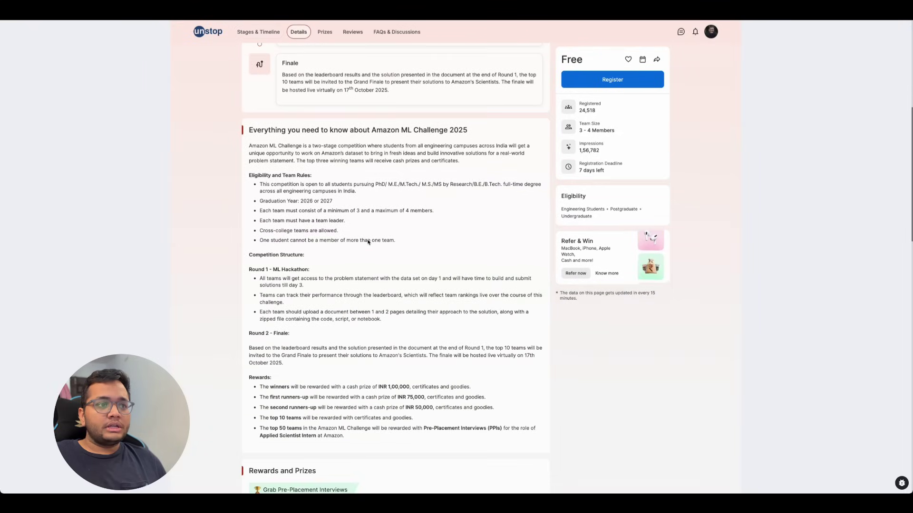
{"action": "scroll", "coordinate": [368, 242], "scroll_direction": "down", "scroll_amount": 1}
{"action": "scroll", "coordinate": [367, 241], "scroll_direction": "down", "scroll_amount": 2}
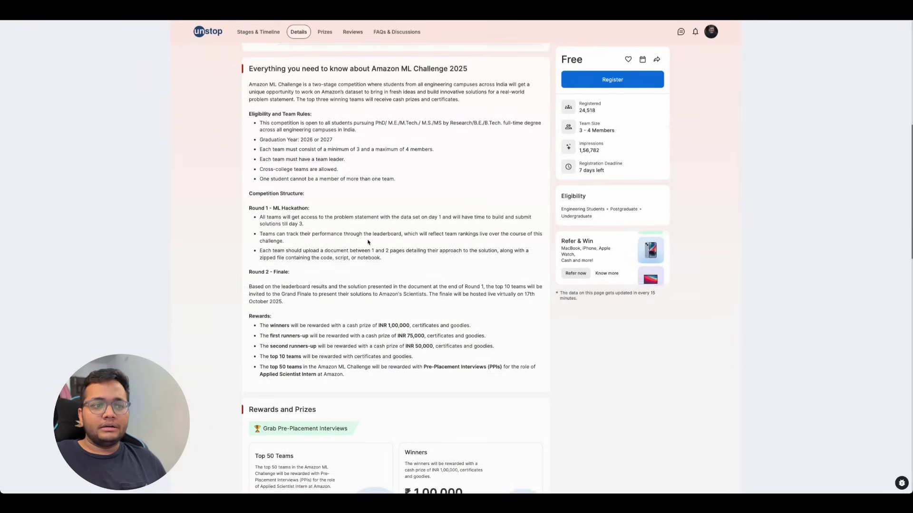
{"action": "scroll", "coordinate": [368, 241], "scroll_direction": "down", "scroll_amount": 2}
{"action": "scroll", "coordinate": [368, 241], "scroll_direction": "up", "scroll_amount": 10}
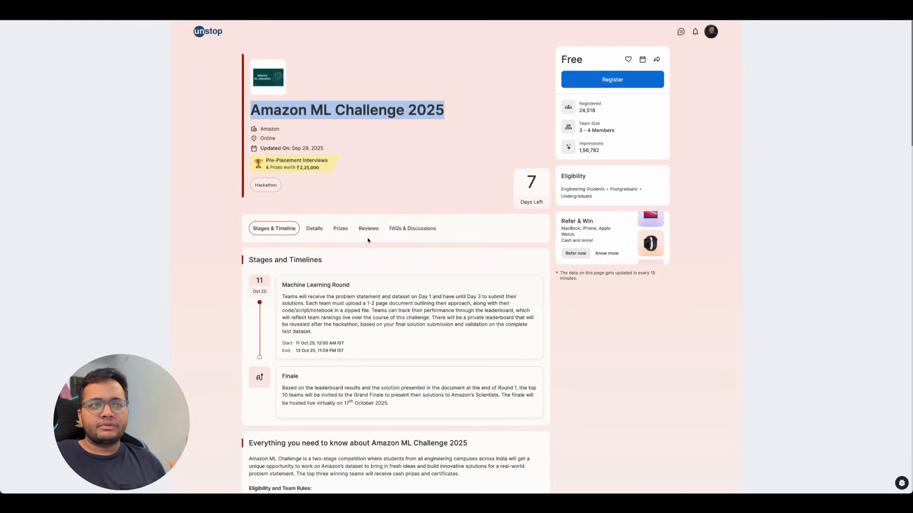
{"action": "left_click", "coordinate": [296, 346]}
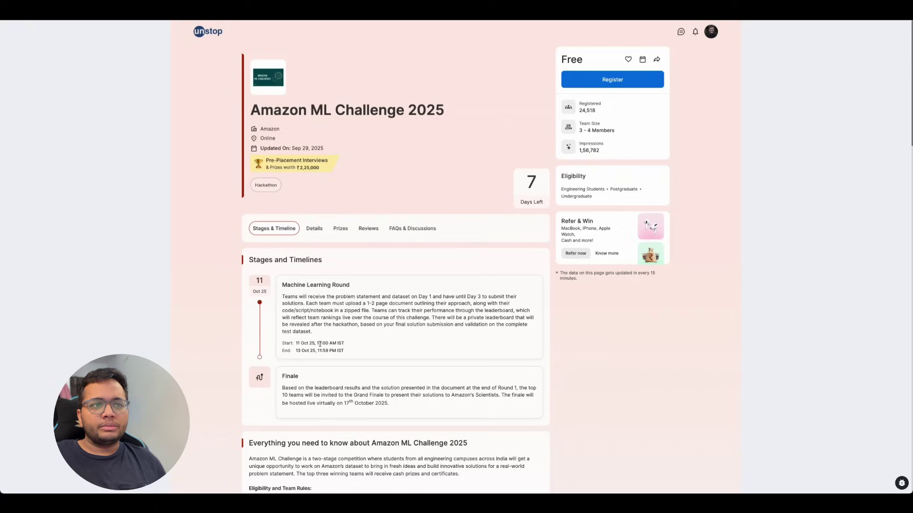
{"action": "left_click_drag", "start_coordinate": [281, 285], "coordinate": [347, 286]}
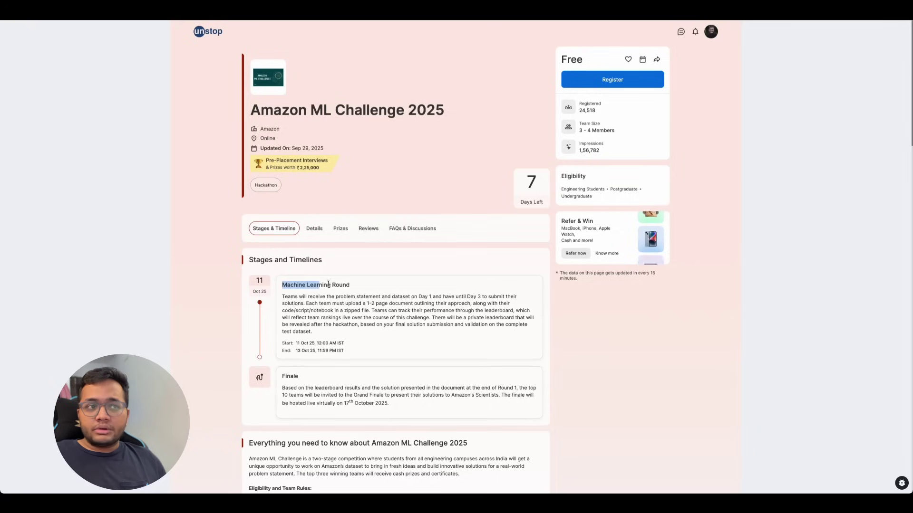
{"action": "left_click", "coordinate": [291, 299]}
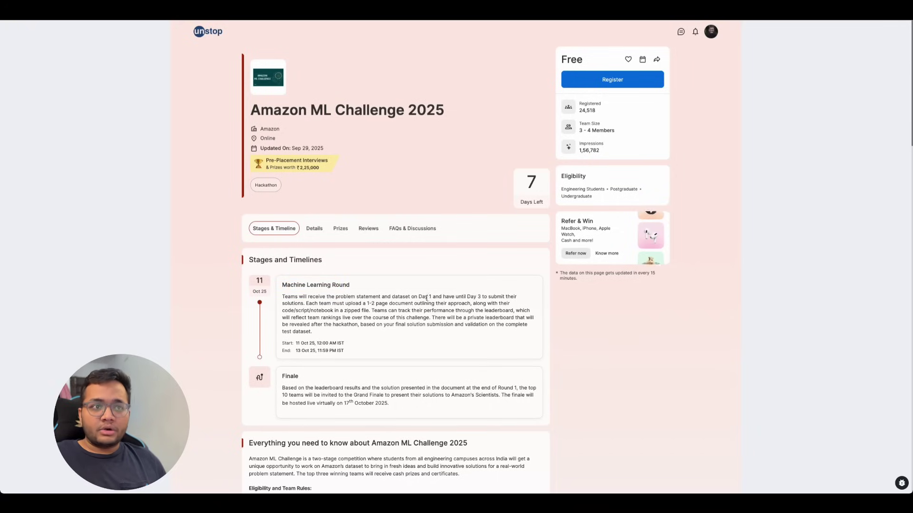
{"action": "double_click", "coordinate": [493, 296]}
{"action": "left_click_drag", "start_coordinate": [311, 304], "coordinate": [405, 305]}
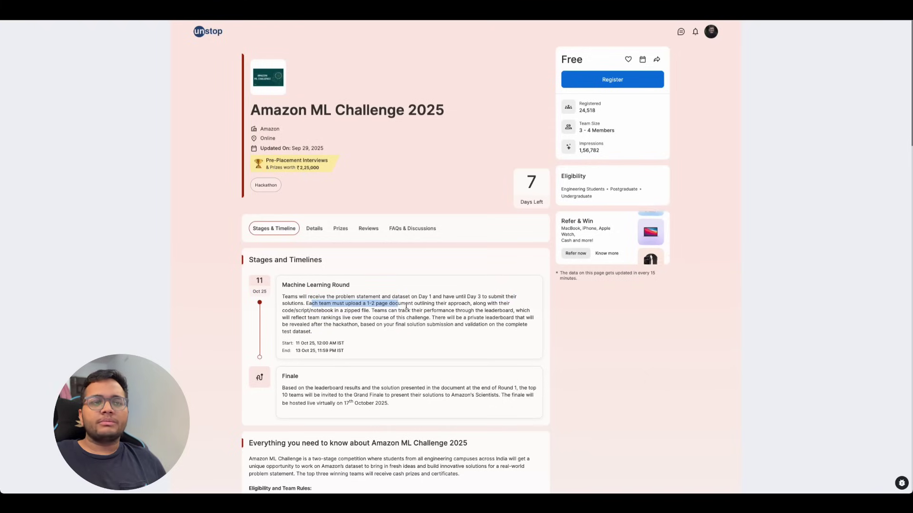
{"action": "left_click", "coordinate": [448, 305]}
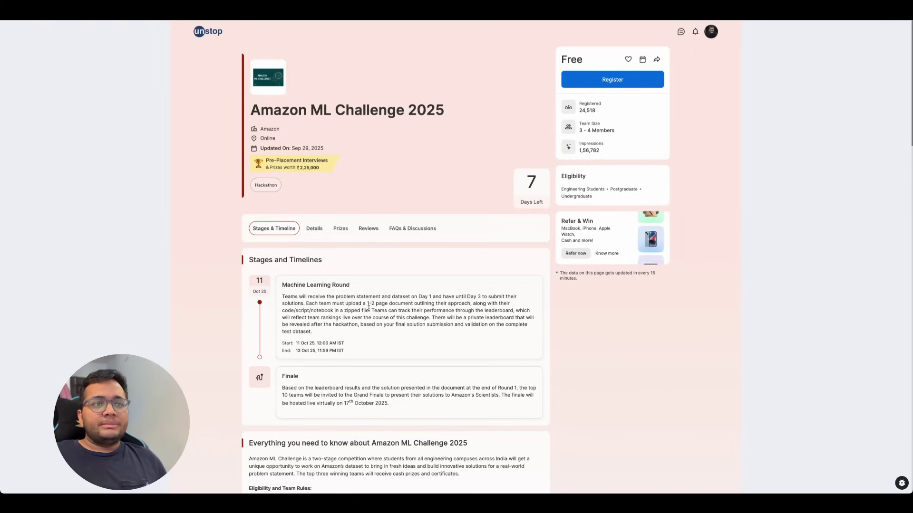
Read the leaderboard tracking and private leaderboard sentences, then the start of the Finale description.
{"action": "left_click_drag", "start_coordinate": [371, 310], "coordinate": [476, 317]}
{"action": "left_click", "coordinate": [433, 322]}
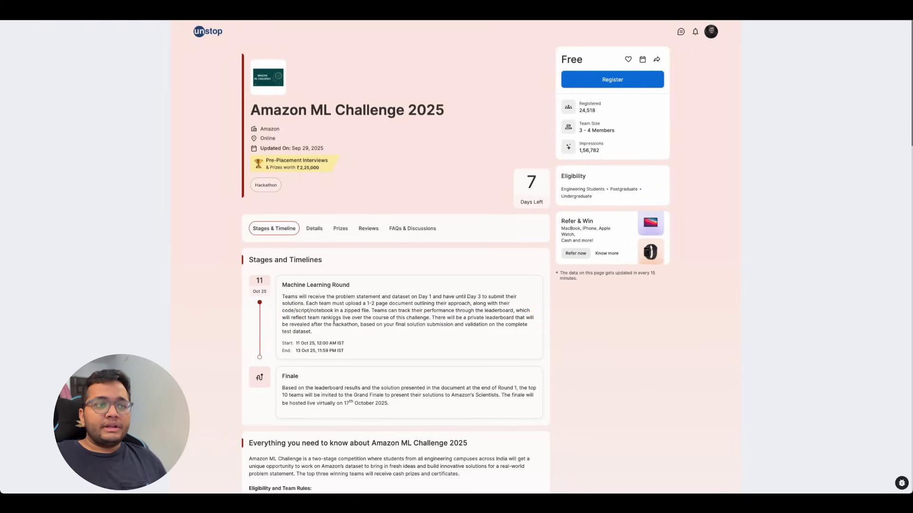
{"action": "left_click_drag", "start_coordinate": [432, 316], "coordinate": [482, 326]}
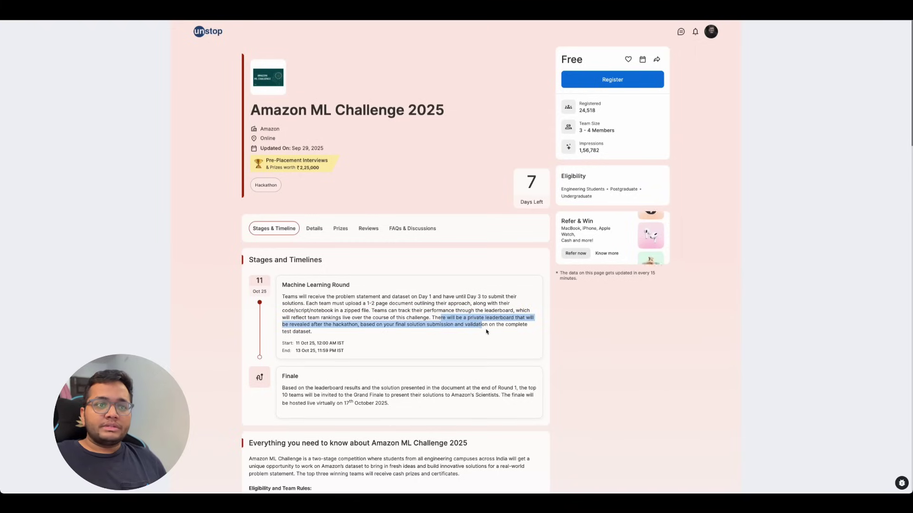
{"action": "left_click", "coordinate": [491, 330]}
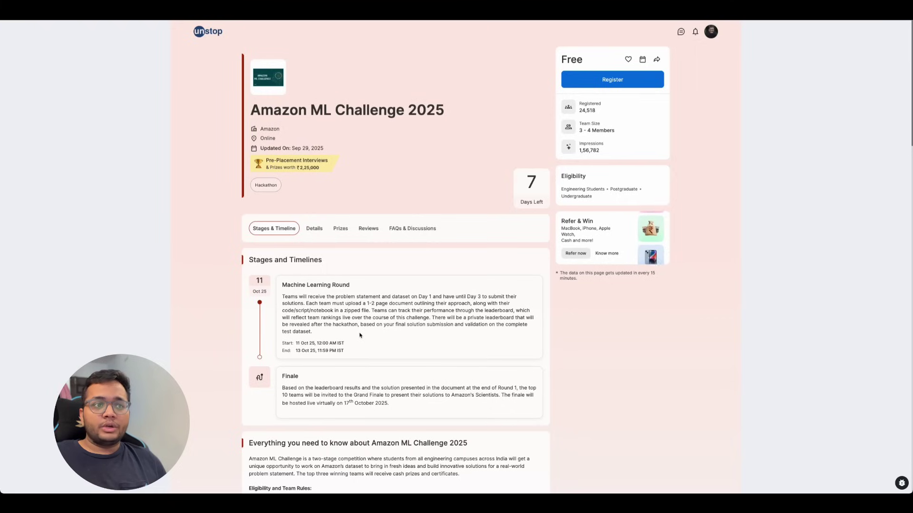
{"action": "left_click_drag", "start_coordinate": [433, 318], "coordinate": [498, 324]}
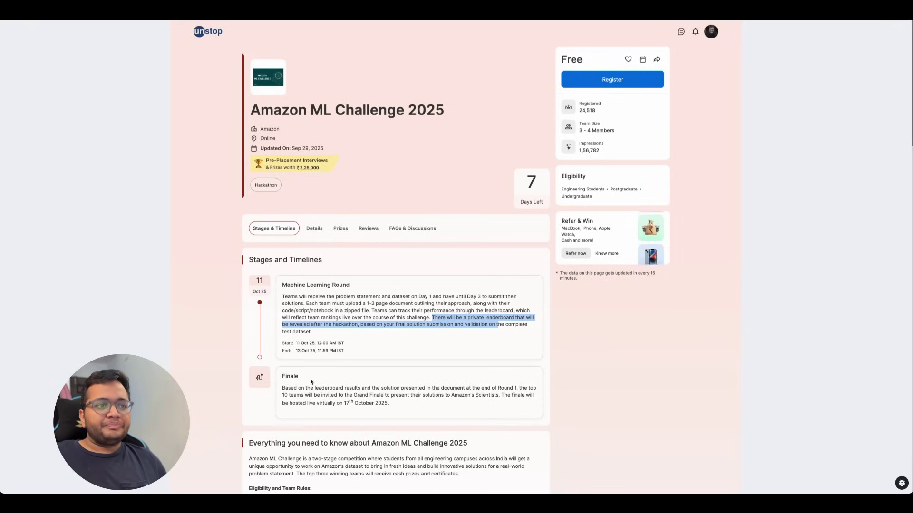
{"action": "left_click_drag", "start_coordinate": [283, 388], "coordinate": [403, 388]}
{"action": "left_click", "coordinate": [428, 389]}
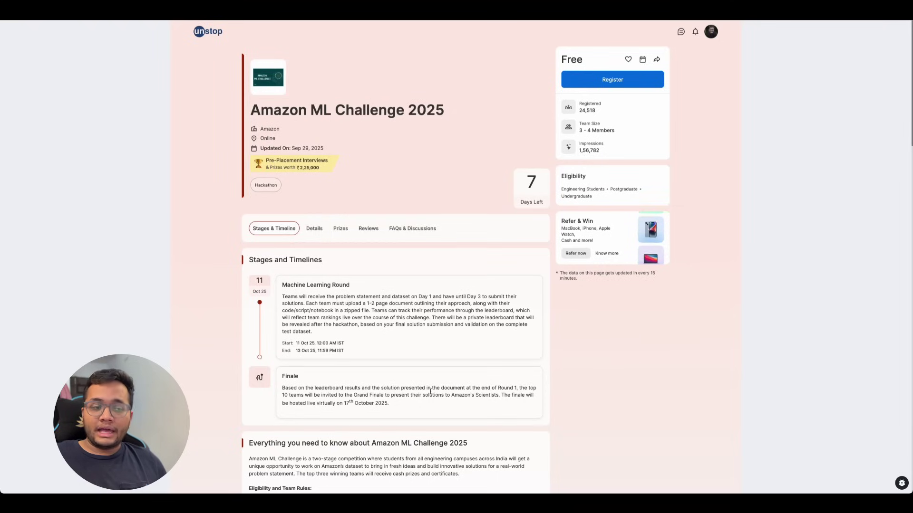
{"action": "scroll", "coordinate": [430, 392], "scroll_direction": "down", "scroll_amount": 1}
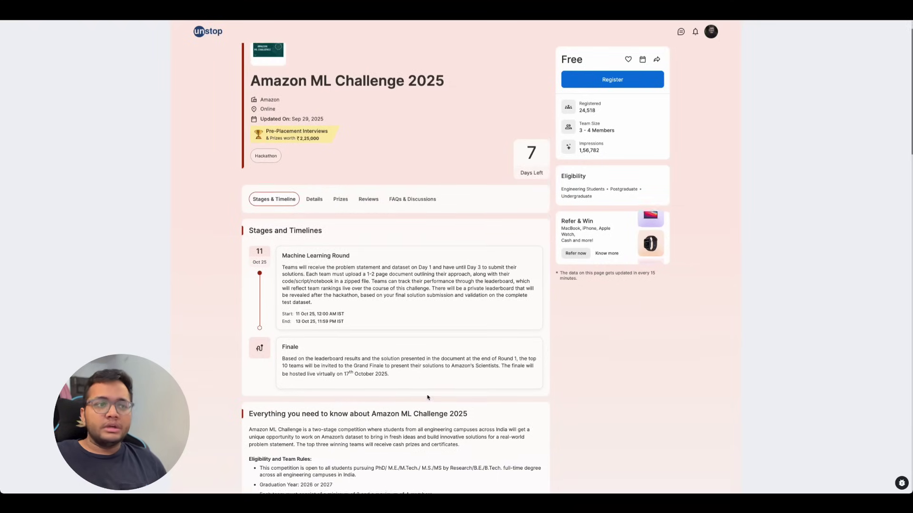
{"action": "scroll", "coordinate": [428, 397], "scroll_direction": "down", "scroll_amount": 2}
{"action": "scroll", "coordinate": [428, 397], "scroll_direction": "down", "scroll_amount": 1}
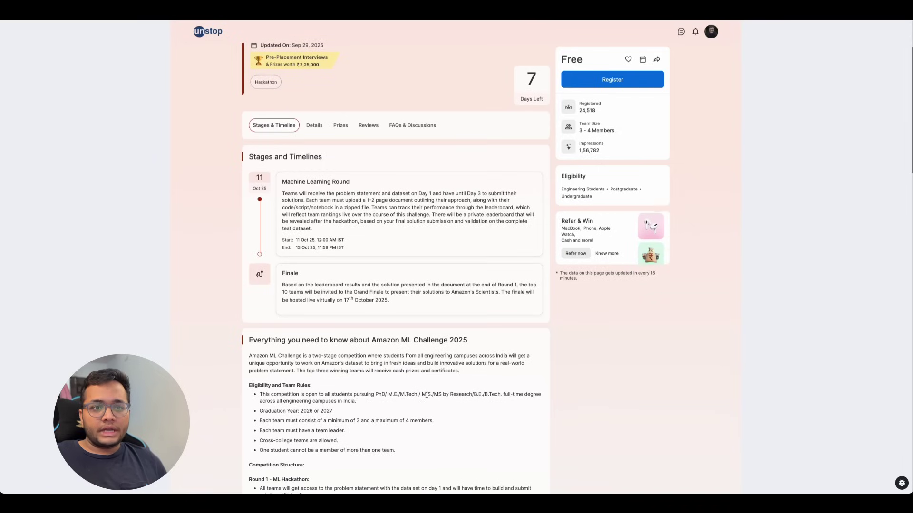
Check the eligibility notes: PhD students may join and cross-college teams are allowed.
{"action": "left_click_drag", "start_coordinate": [327, 394], "coordinate": [379, 392]}
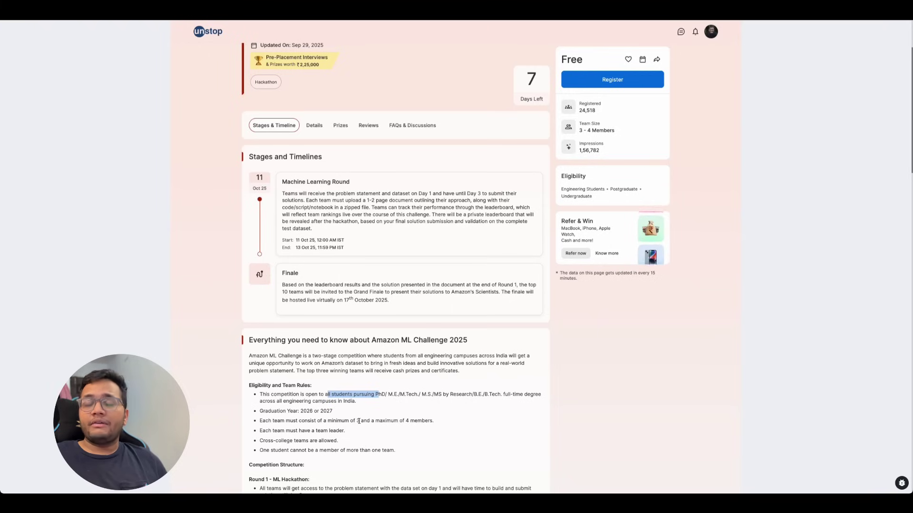
{"action": "scroll", "coordinate": [362, 420], "scroll_direction": "down", "scroll_amount": 1}
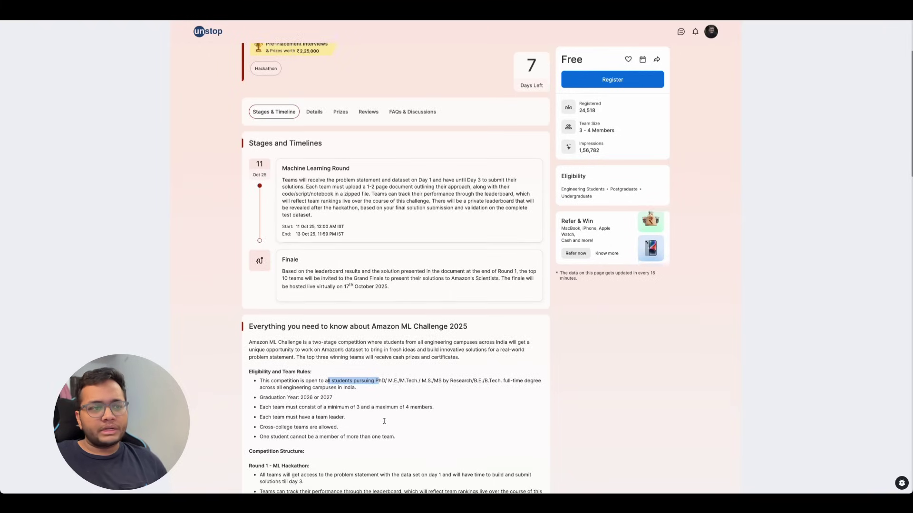
{"action": "scroll", "coordinate": [384, 423], "scroll_direction": "down", "scroll_amount": 1}
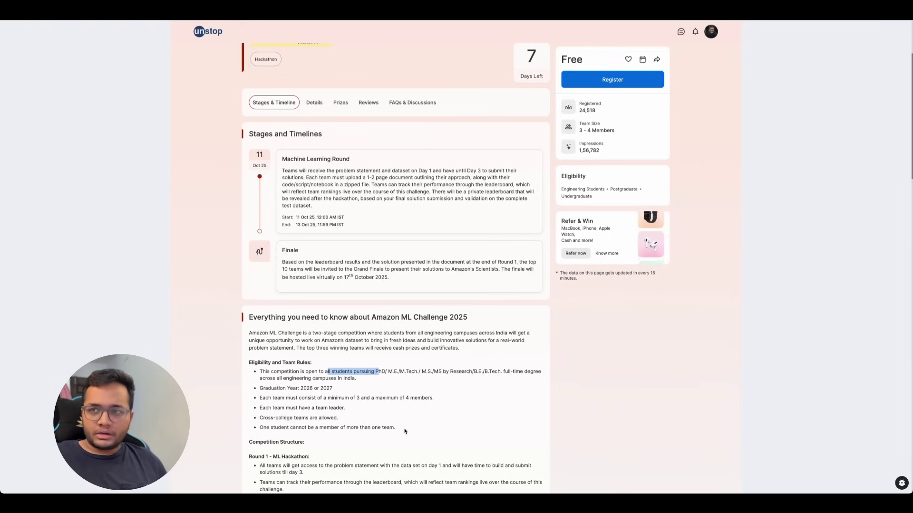
{"action": "left_click_drag", "start_coordinate": [344, 418], "coordinate": [278, 418]}
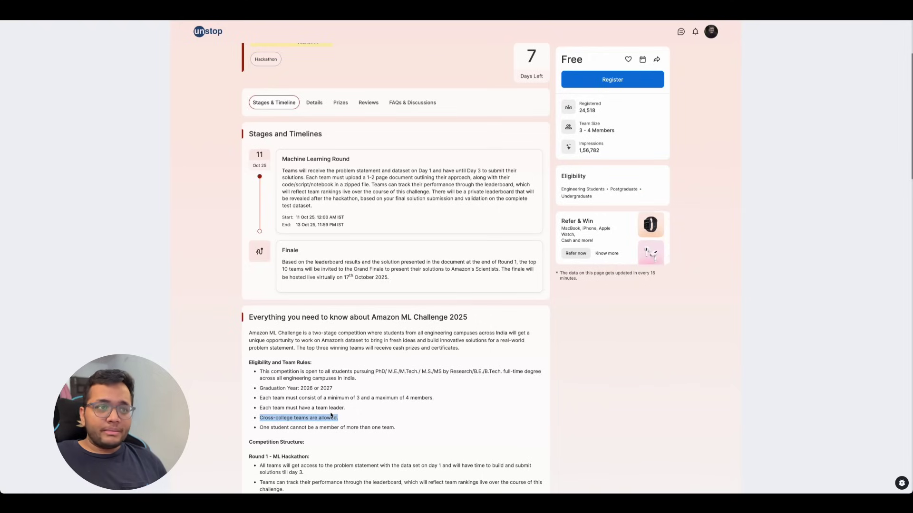
{"action": "scroll", "coordinate": [416, 441], "scroll_direction": "down", "scroll_amount": 2}
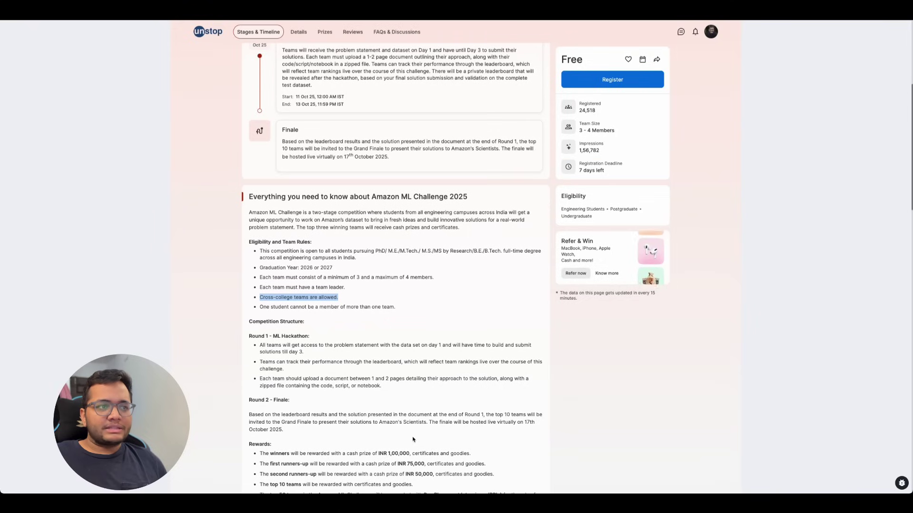
{"action": "left_click", "coordinate": [262, 346]}
Review Round 1 rules (day 1 data, day 3 deadline, leaderboard, document upload) and Round 2's top 10 teams rule.
{"action": "left_click_drag", "start_coordinate": [380, 345], "coordinate": [449, 346]}
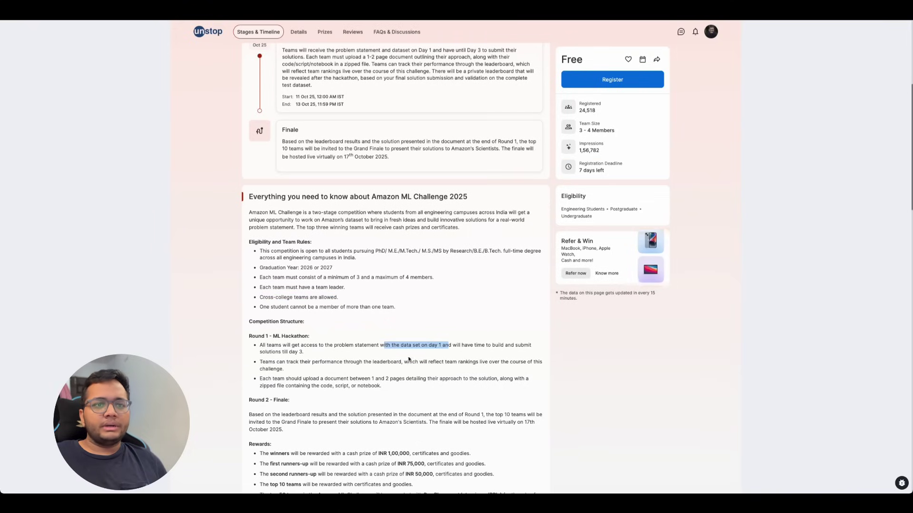
{"action": "left_click_drag", "start_coordinate": [270, 353], "coordinate": [336, 357]}
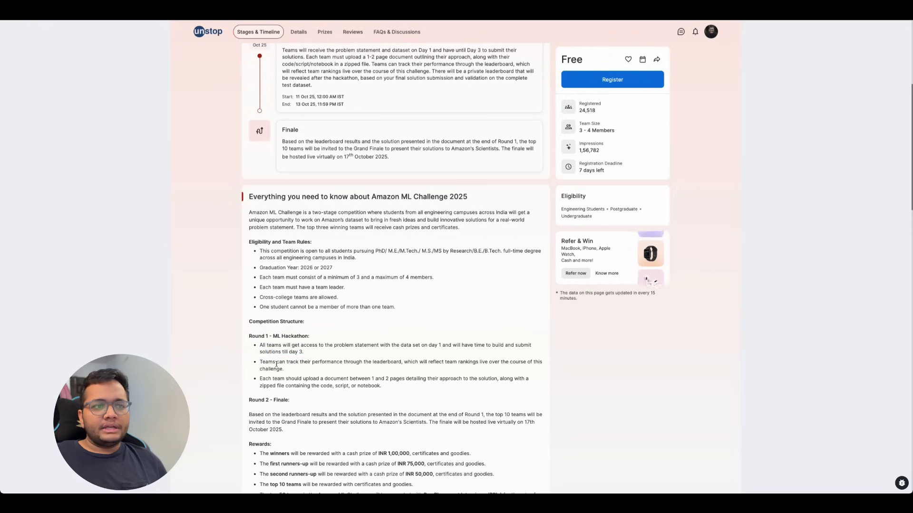
{"action": "left_click_drag", "start_coordinate": [277, 362], "coordinate": [389, 363]}
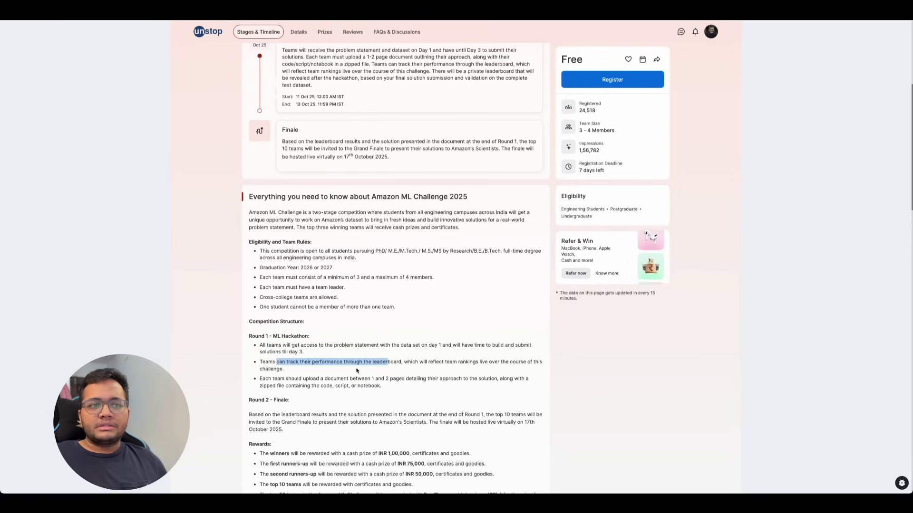
{"action": "left_click_drag", "start_coordinate": [280, 379], "coordinate": [438, 379]}
{"action": "left_click", "coordinate": [385, 389]}
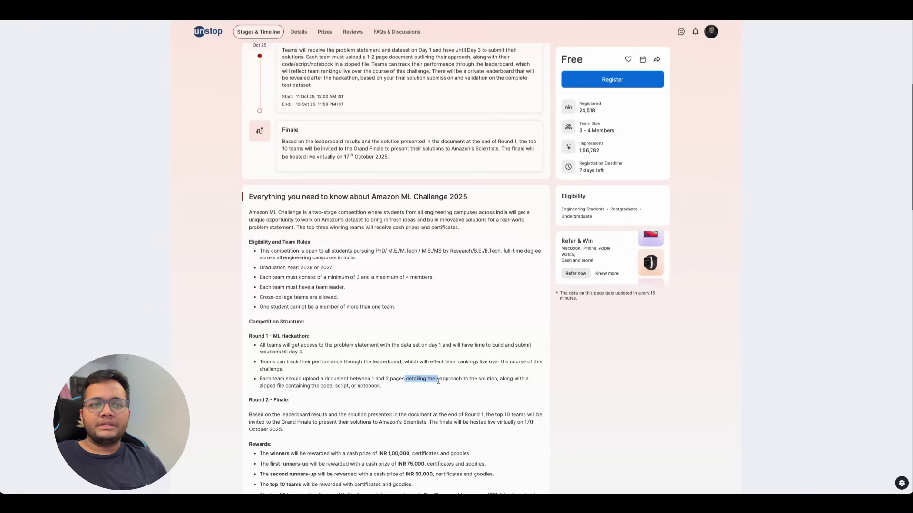
{"action": "scroll", "coordinate": [421, 395], "scroll_direction": "down", "scroll_amount": 1}
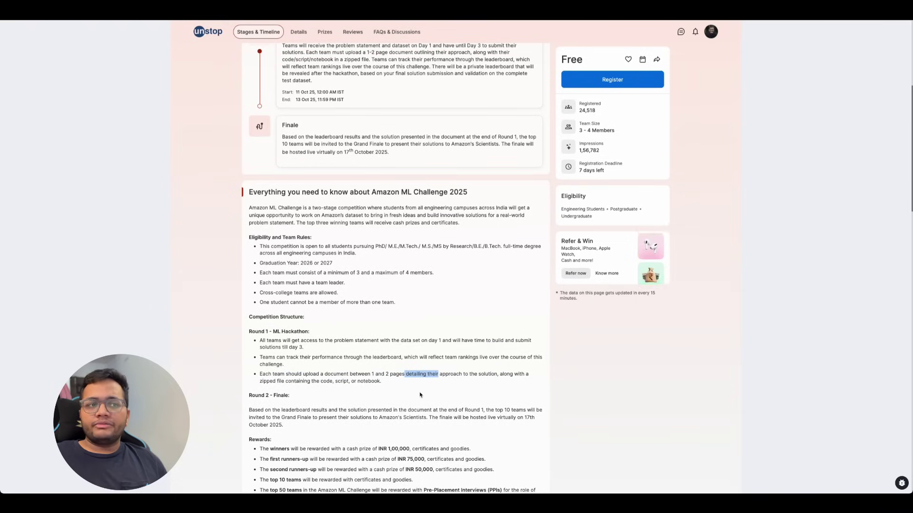
{"action": "scroll", "coordinate": [420, 394], "scroll_direction": "down", "scroll_amount": 3}
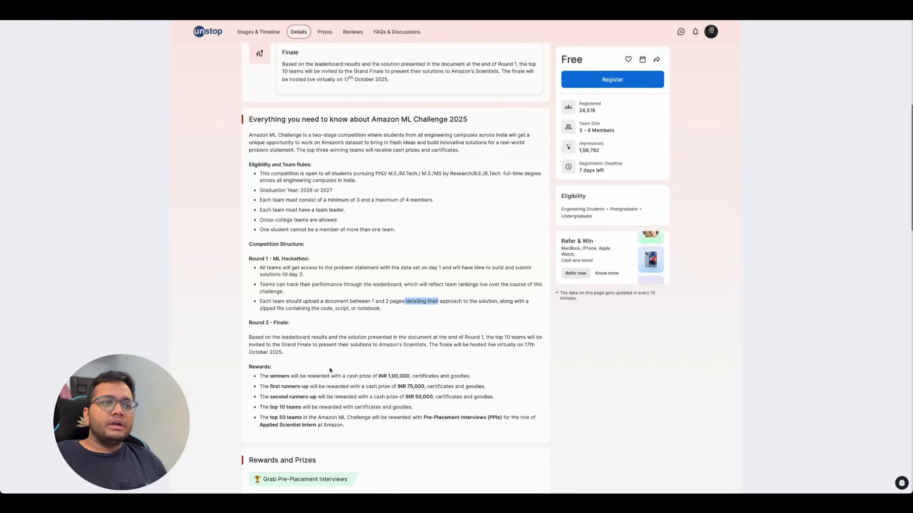
{"action": "left_click_drag", "start_coordinate": [249, 337], "coordinate": [366, 345]}
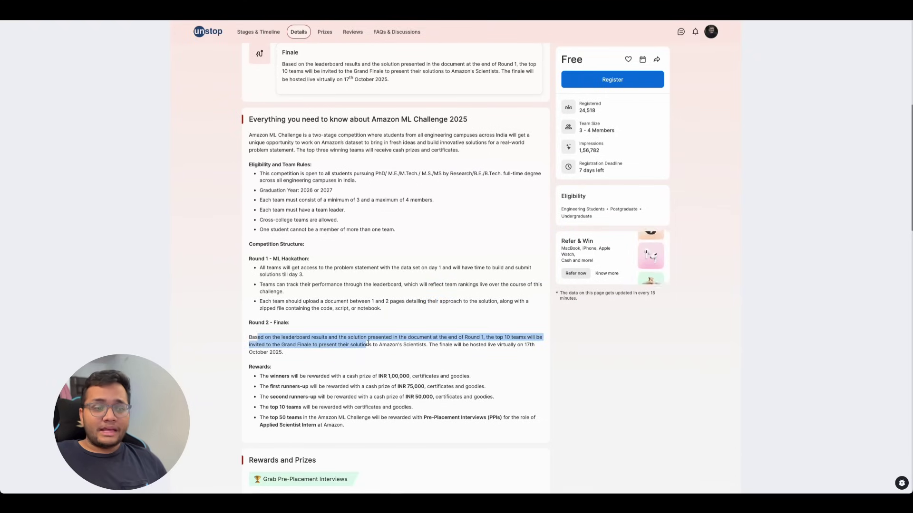
{"action": "left_click", "coordinate": [429, 353]}
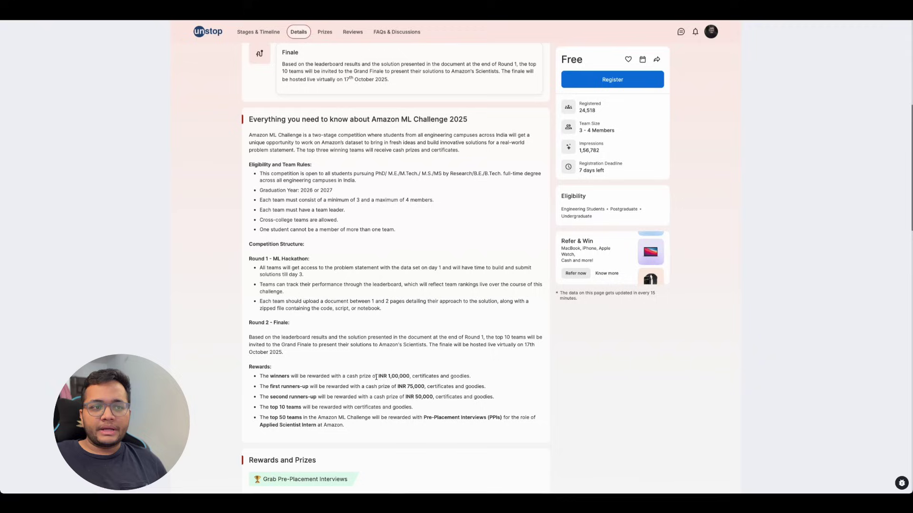
Read the rewards: INR 1,00,000 winners, INR 75,000 runners-up, and PPIs for Applied Scientist Intern roles.
{"action": "mouse_move", "coordinate": [378, 377]}
{"action": "left_mouse_down"}
{"action": "mouse_move", "coordinate": [437, 378]}
{"action": "mouse_move", "coordinate": [461, 398]}
{"action": "left_mouse_up"}
{"action": "left_click", "coordinate": [304, 385]}
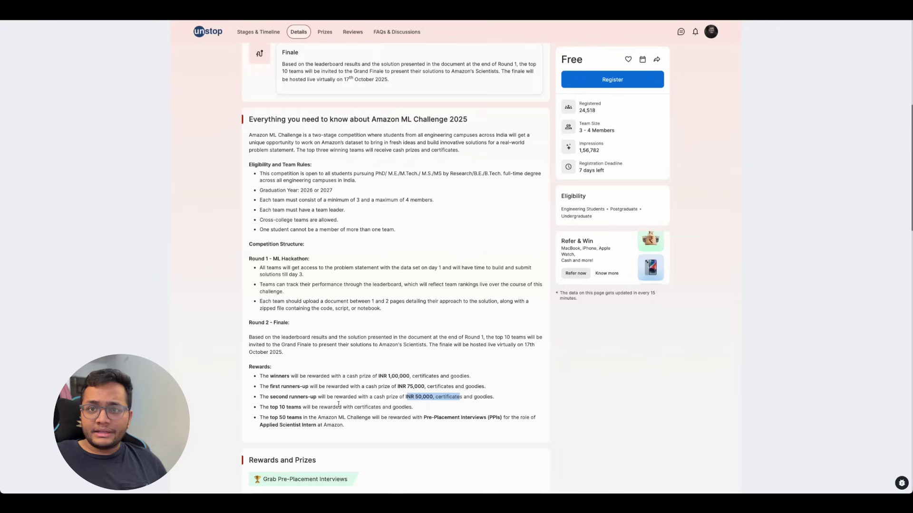
{"action": "left_click_drag", "start_coordinate": [271, 417], "coordinate": [308, 418]}
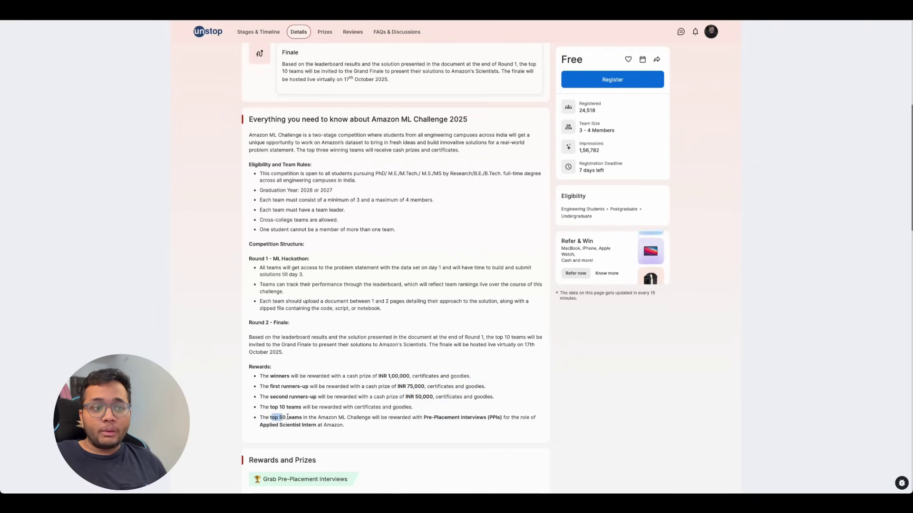
{"action": "left_click_drag", "start_coordinate": [424, 418], "coordinate": [504, 417]}
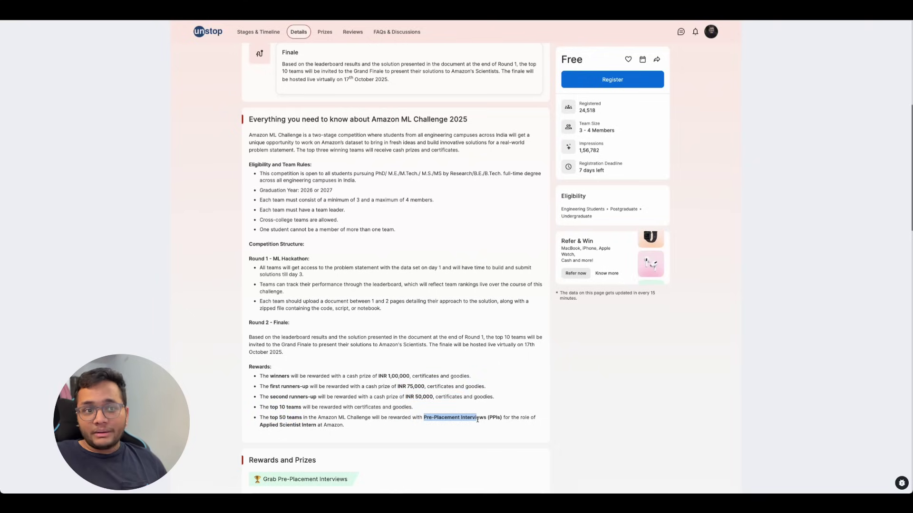
{"action": "left_click", "coordinate": [503, 417]}
{"action": "left_click_drag", "start_coordinate": [504, 418], "coordinate": [419, 418]}
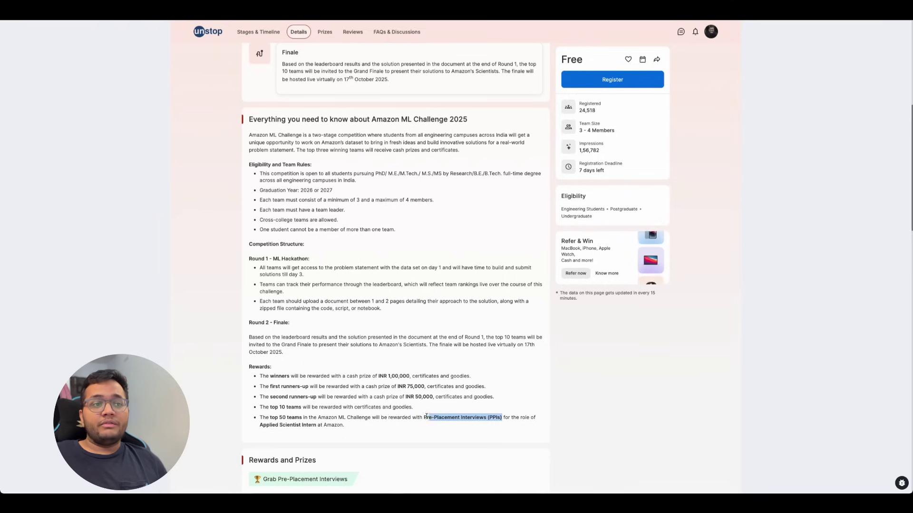
{"action": "left_click", "coordinate": [414, 428]}
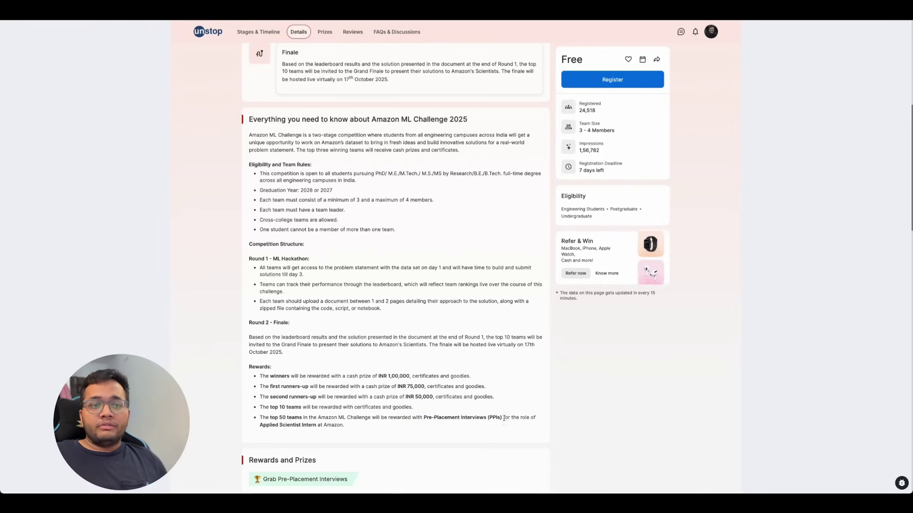
{"action": "left_click_drag", "start_coordinate": [259, 426], "coordinate": [343, 426]}
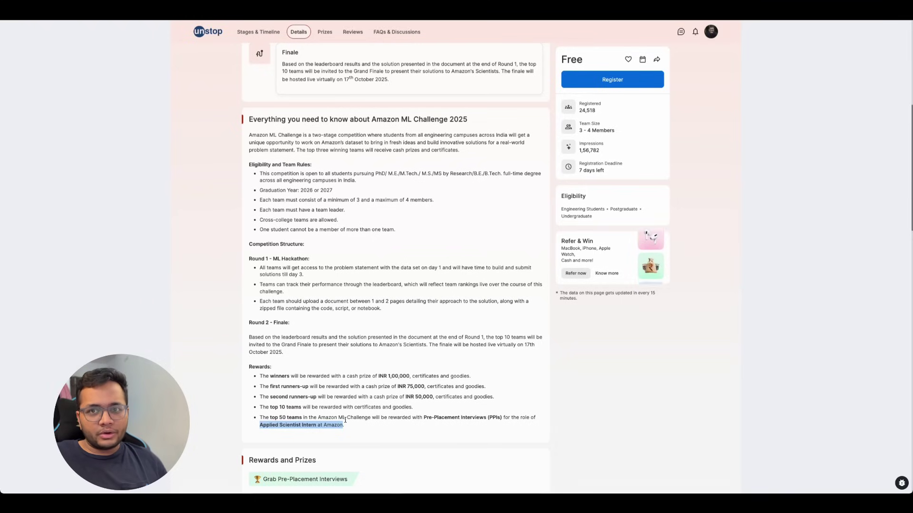
{"action": "scroll", "coordinate": [345, 422], "scroll_direction": "down", "scroll_amount": 3}
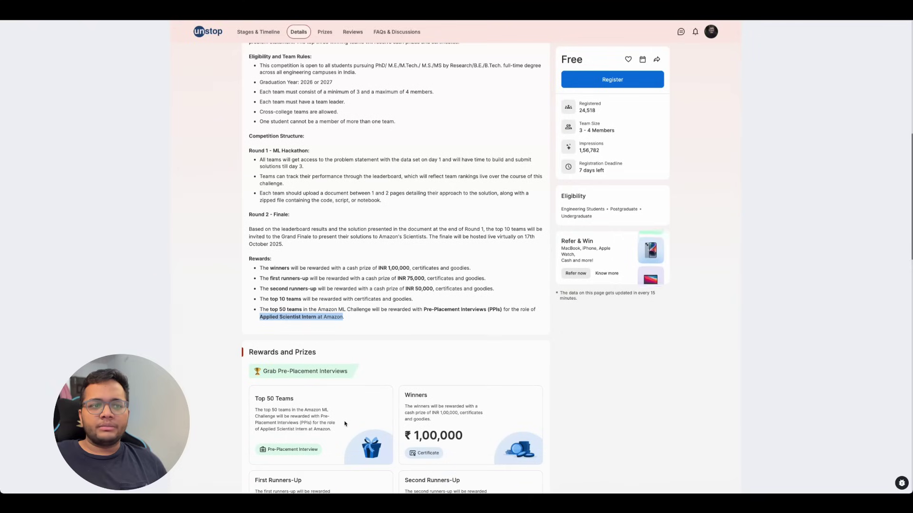
{"action": "scroll", "coordinate": [346, 423], "scroll_direction": "up", "scroll_amount": 2}
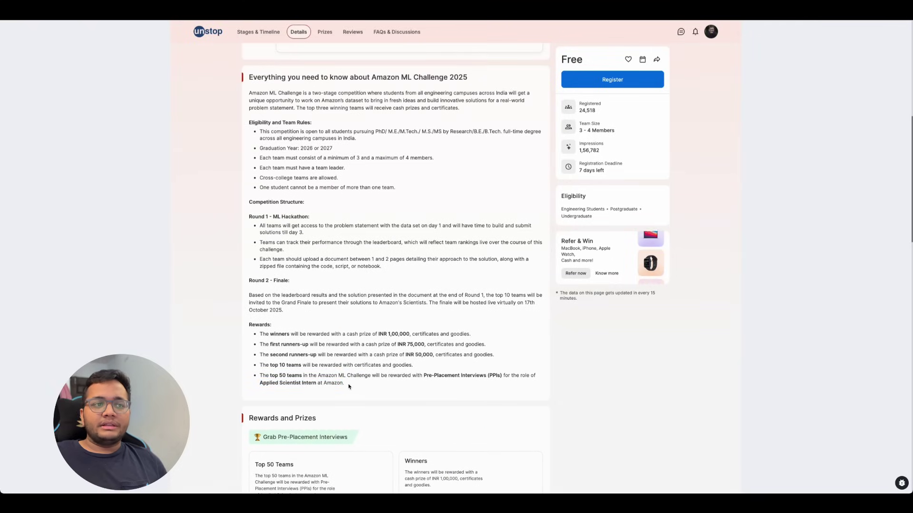
Read the top 50 teams reward line, the Top 50 Teams internship card and the Winners card.
{"action": "left_click_drag", "start_coordinate": [345, 383], "coordinate": [260, 377]}
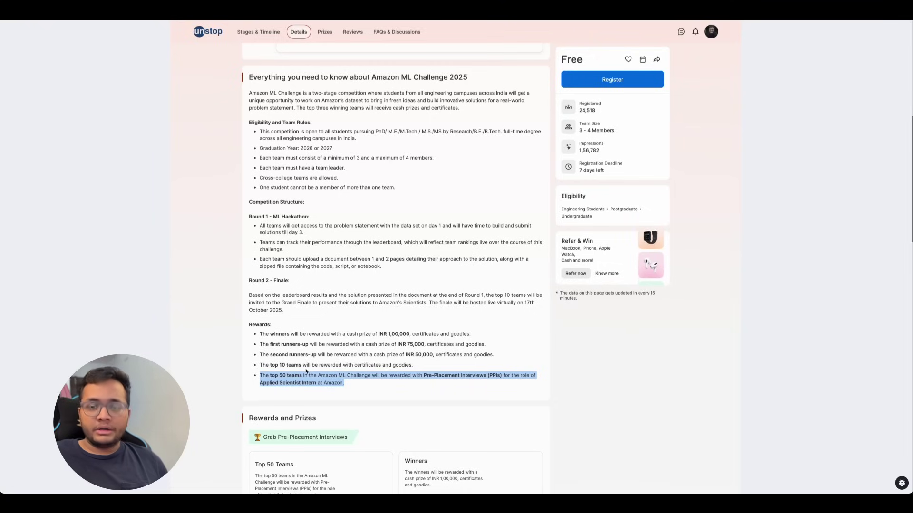
{"action": "scroll", "coordinate": [309, 382], "scroll_direction": "down", "scroll_amount": 1}
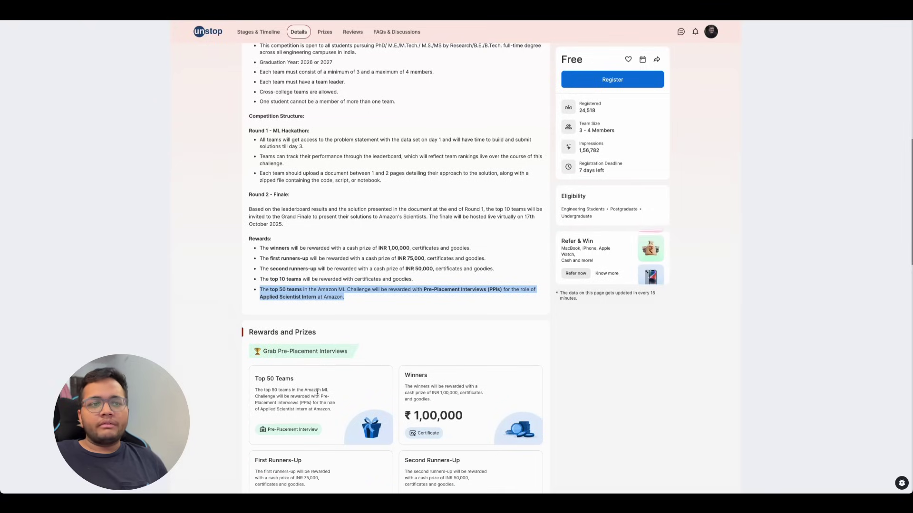
{"action": "scroll", "coordinate": [317, 392], "scroll_direction": "down", "scroll_amount": 1}
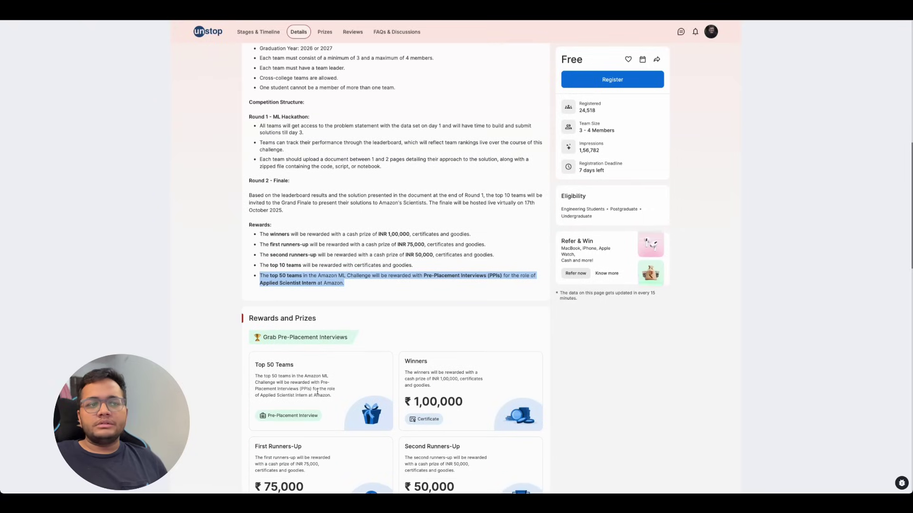
{"action": "left_click", "coordinate": [261, 377]}
{"action": "left_click_drag", "start_coordinate": [338, 396], "coordinate": [287, 388]}
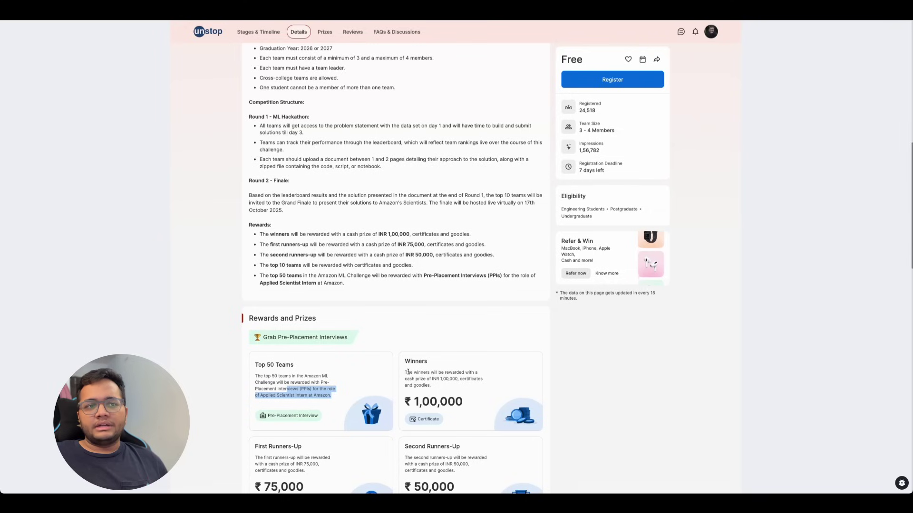
{"action": "left_click_drag", "start_coordinate": [405, 372], "coordinate": [442, 385]}
{"action": "left_click", "coordinate": [442, 388]}
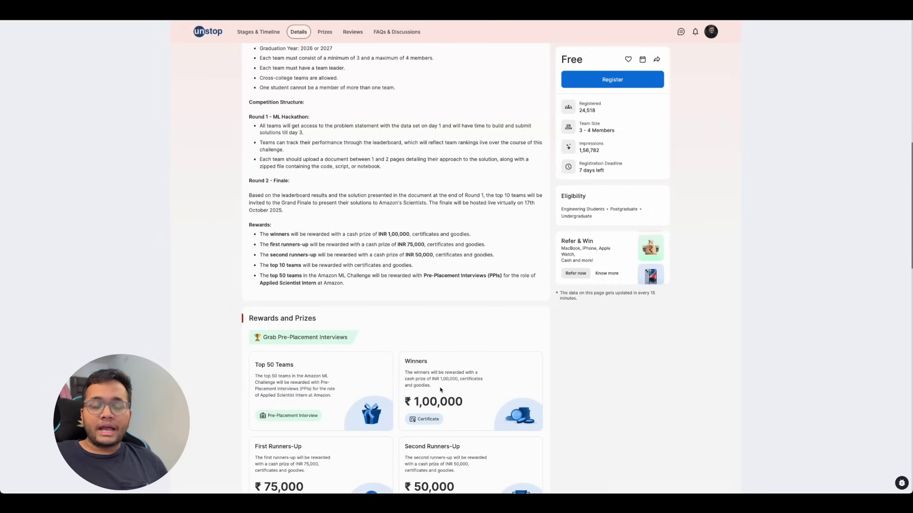
{"action": "scroll", "coordinate": [439, 389], "scroll_direction": "down", "scroll_amount": 1}
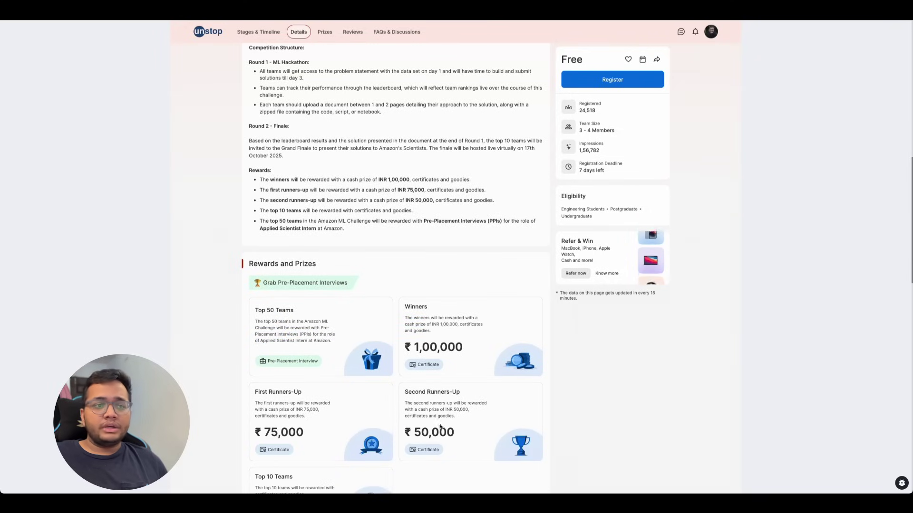
{"action": "scroll", "coordinate": [440, 426], "scroll_direction": "down", "scroll_amount": 2}
{"action": "scroll", "coordinate": [441, 426], "scroll_direction": "down", "scroll_amount": 2}
{"action": "scroll", "coordinate": [428, 426], "scroll_direction": "down", "scroll_amount": 2}
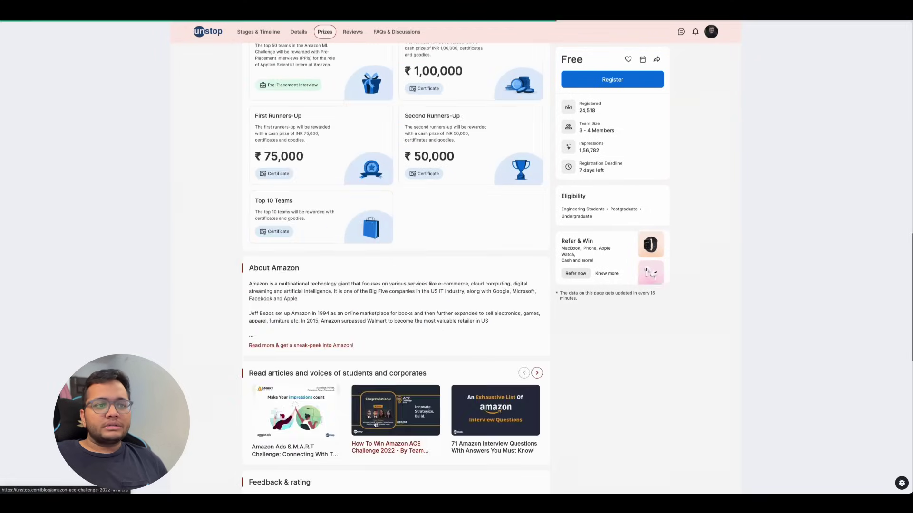
{"action": "scroll", "coordinate": [375, 424], "scroll_direction": "up", "scroll_amount": 10}
{"action": "scroll", "coordinate": [428, 286], "scroll_direction": "up", "scroll_amount": 8}
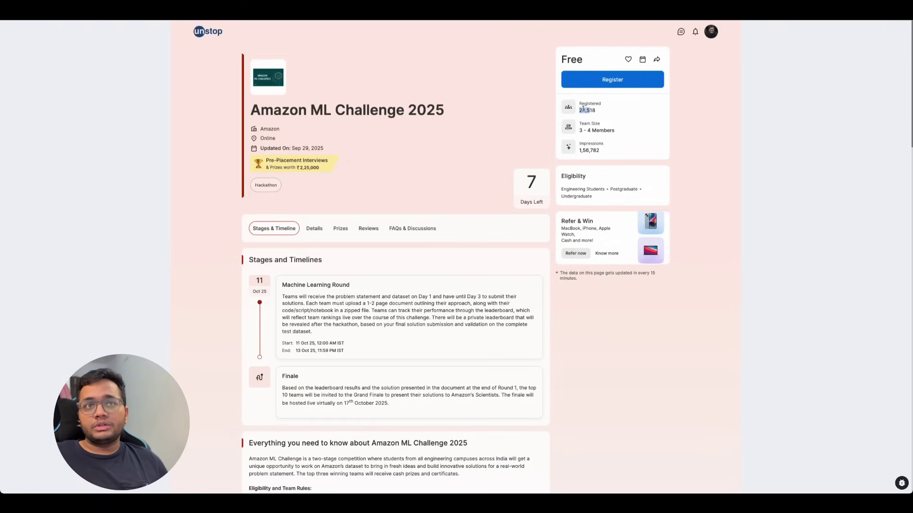
{"action": "left_click_drag", "start_coordinate": [598, 111], "coordinate": [575, 109]}
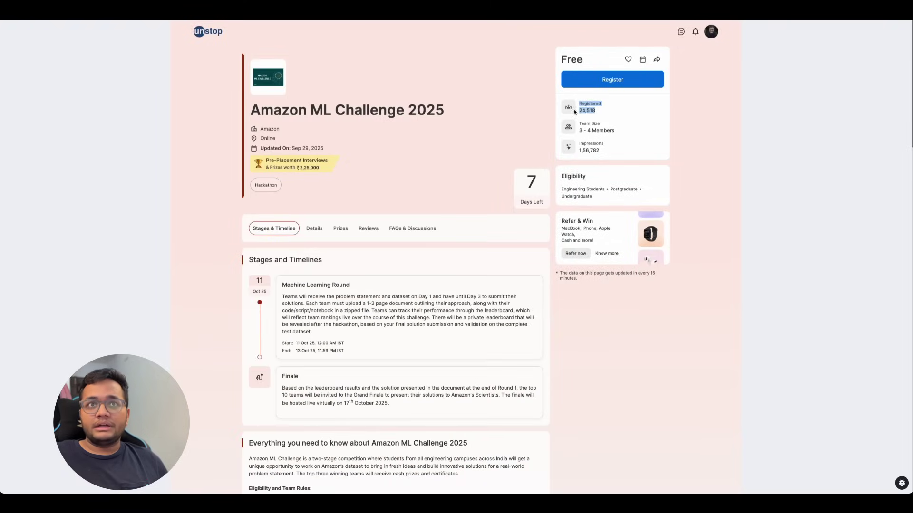
{"action": "left_click", "coordinate": [605, 121]}
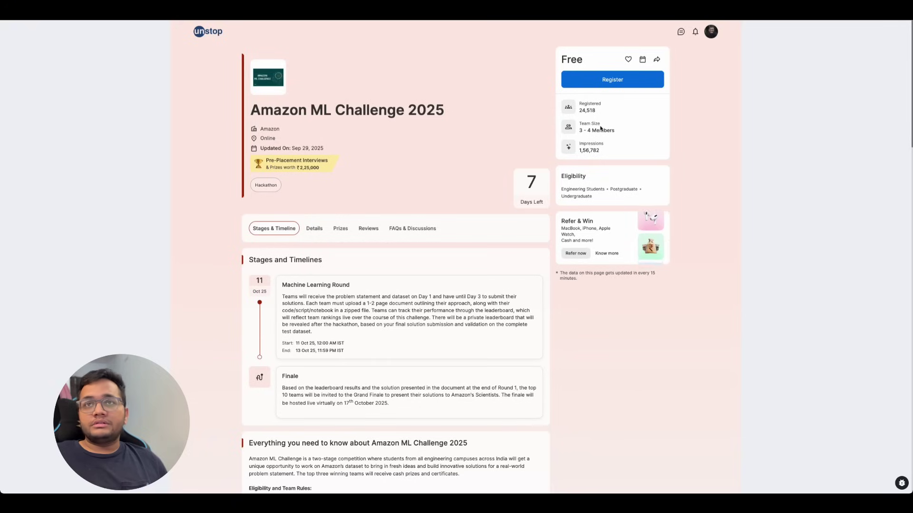